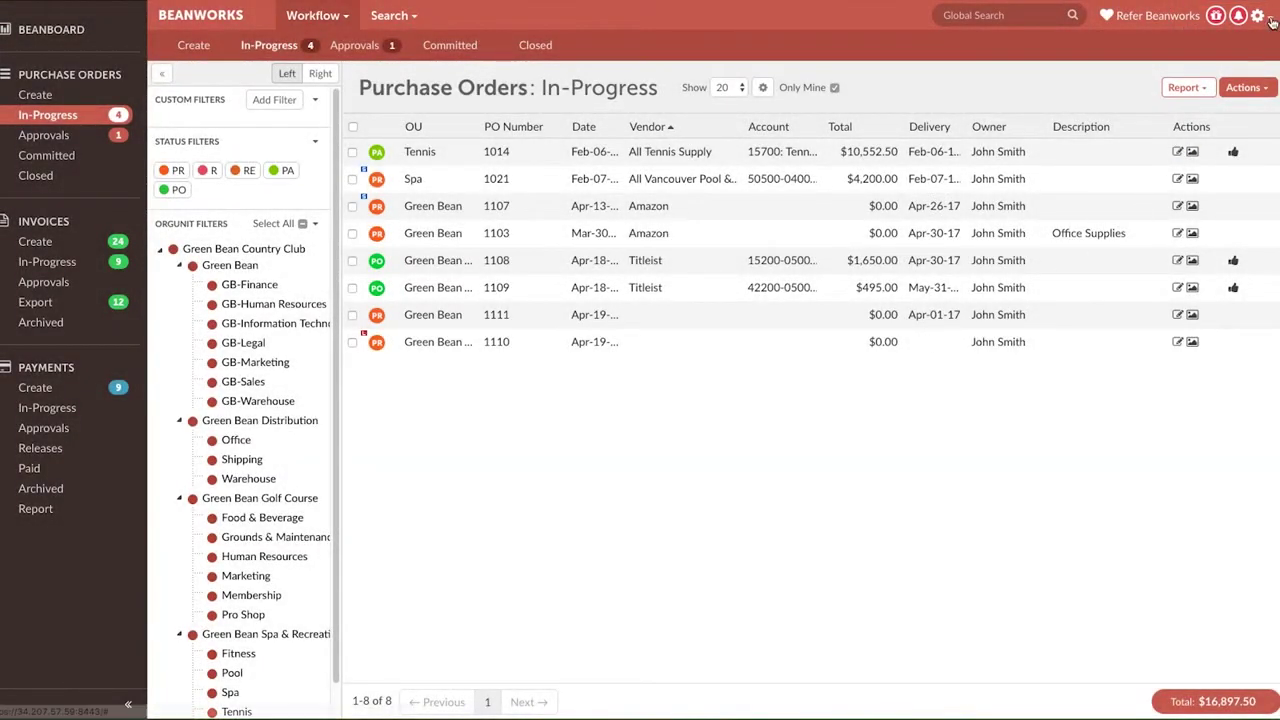
Step: Open the list management settings for the Green Bean legal entity
click(1258, 15)
click(1241, 69)
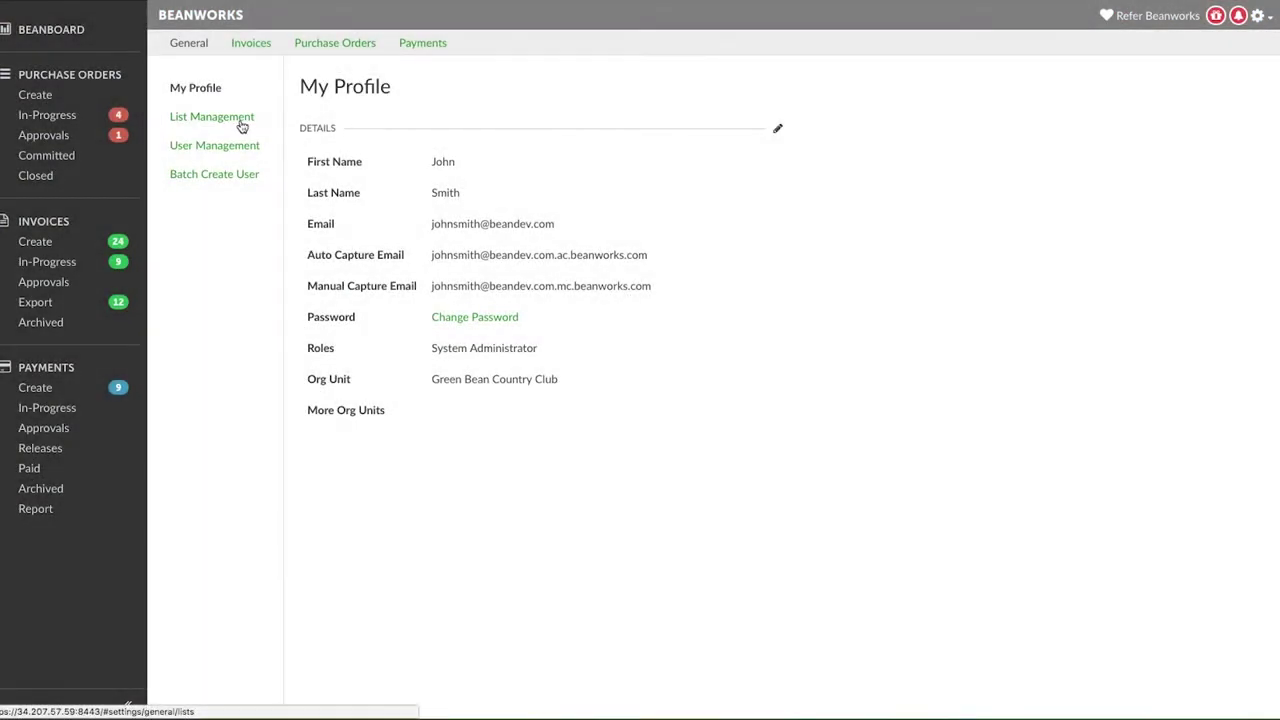
click(240, 124)
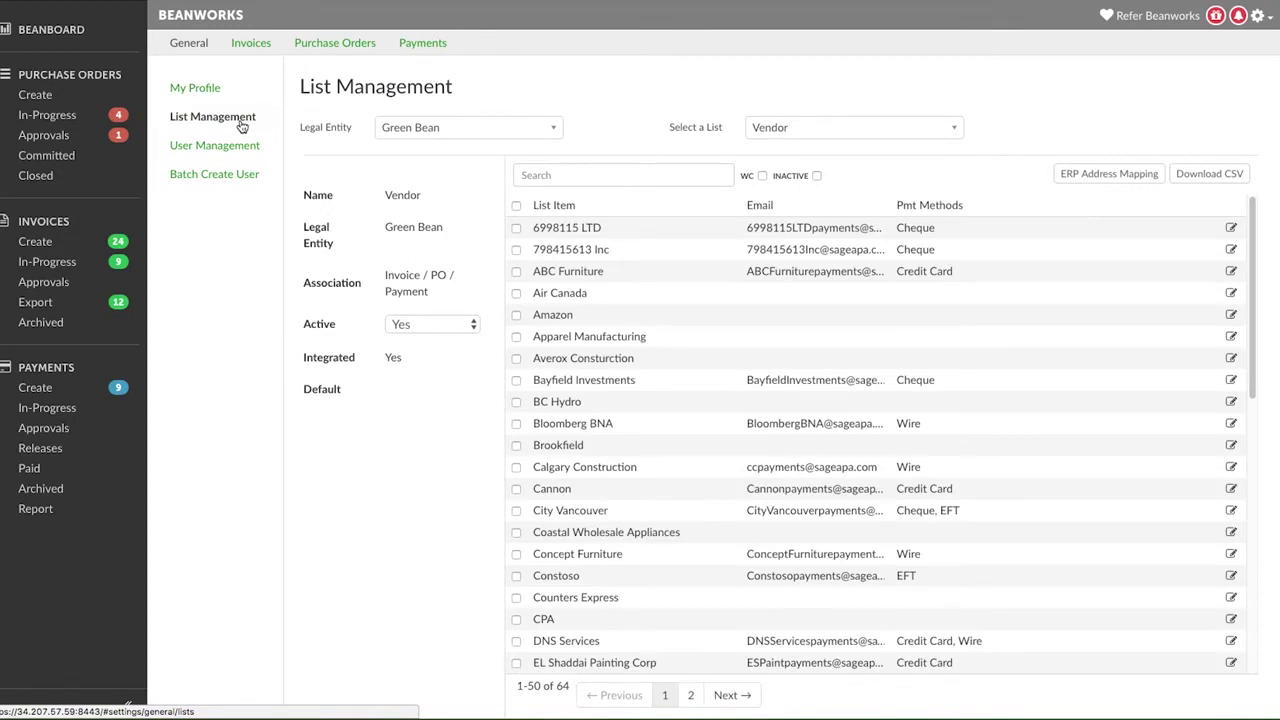
click(560, 133)
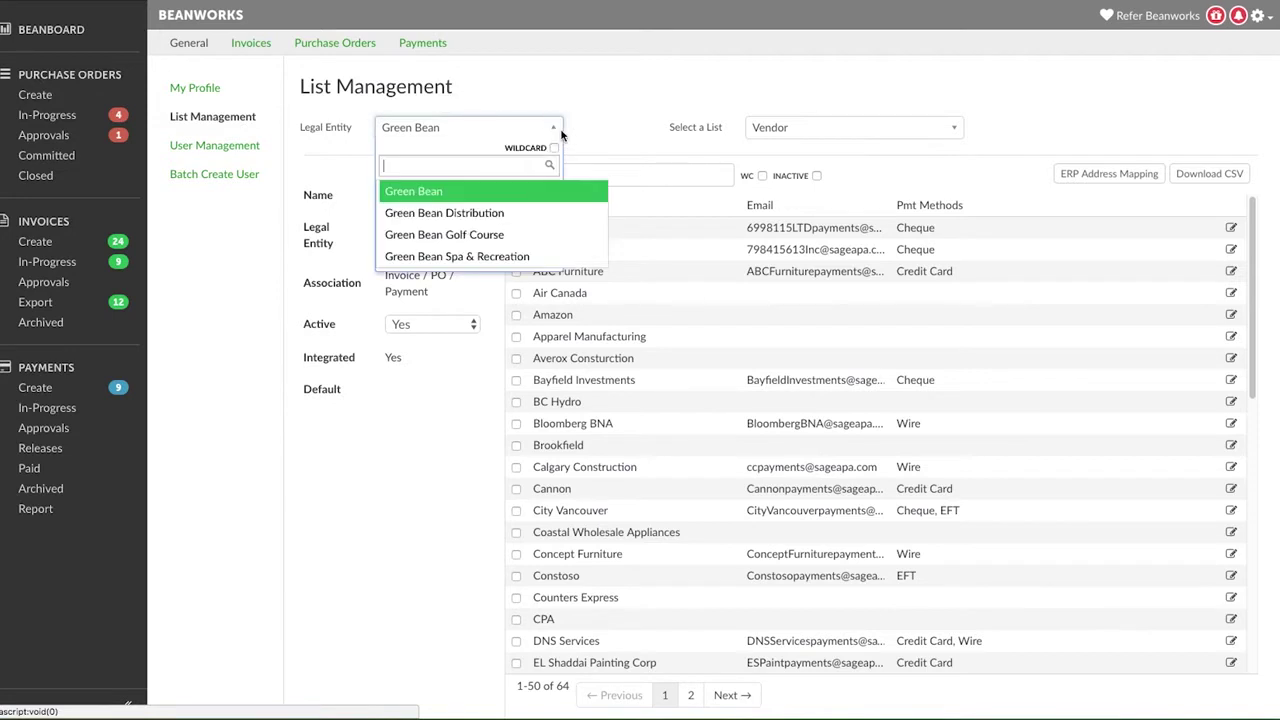
click(452, 193)
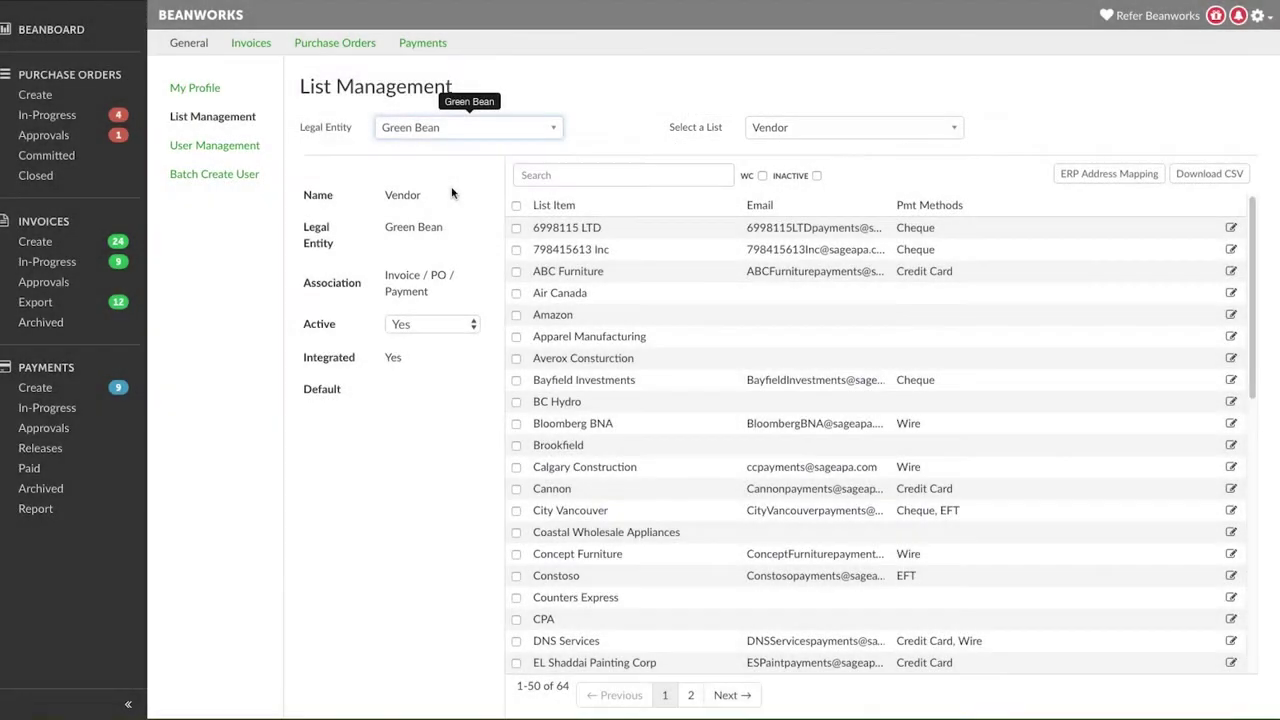
Step: Set the Inventory Location list of the Green Bean legal entity to inactive
click(945, 130)
click(902, 236)
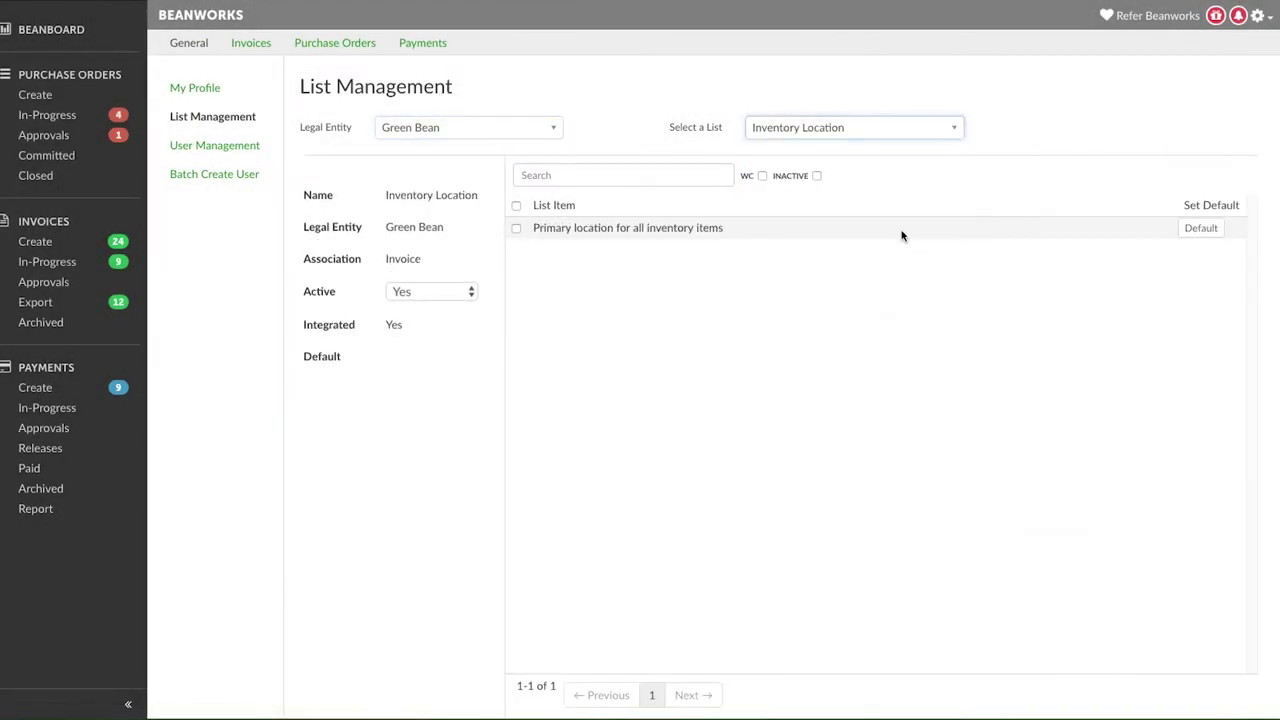
click(471, 291)
click(456, 309)
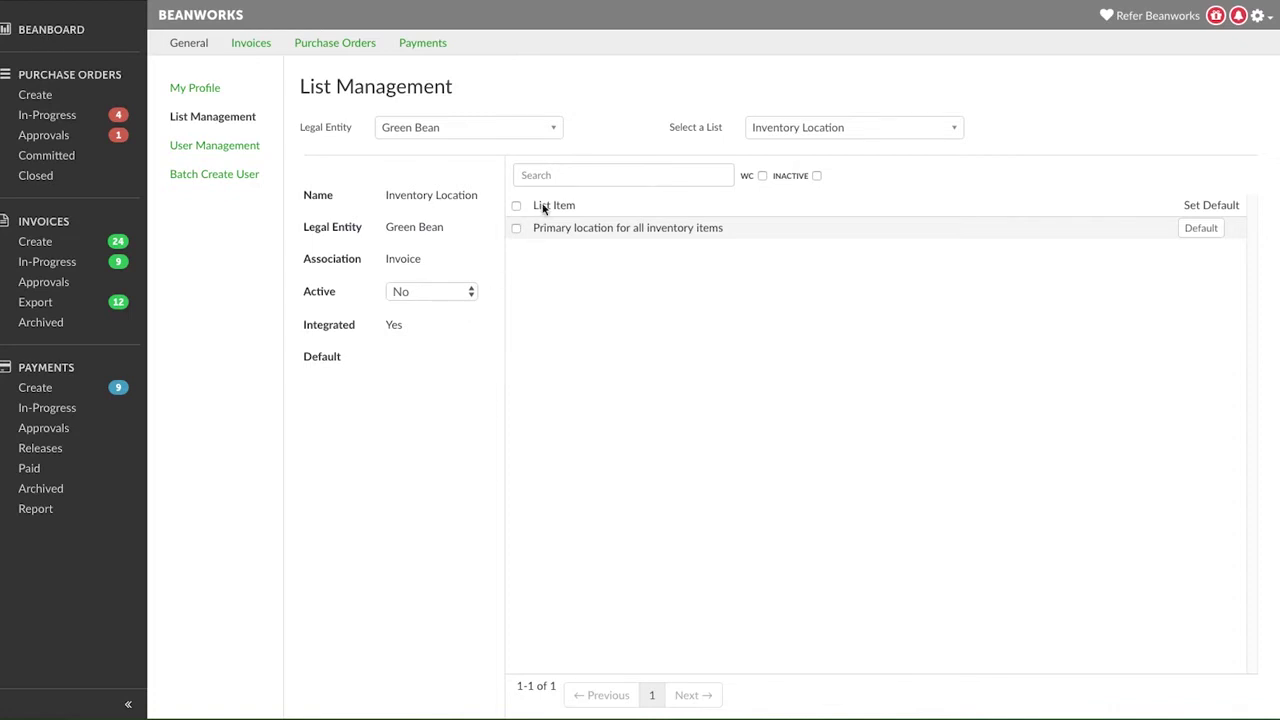
Step: Make "21000: Accounts Payable" the default AP Account for the Green Bean Golf Course legal entity and accept the change
click(550, 132)
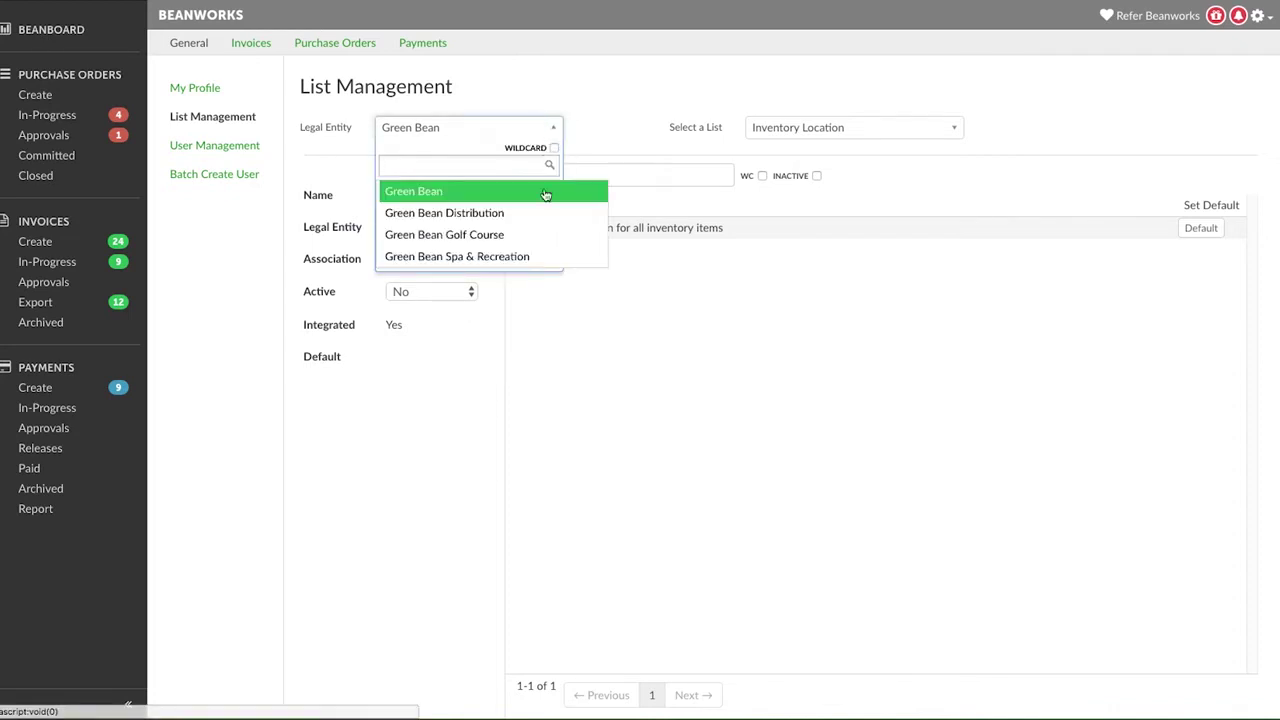
click(544, 236)
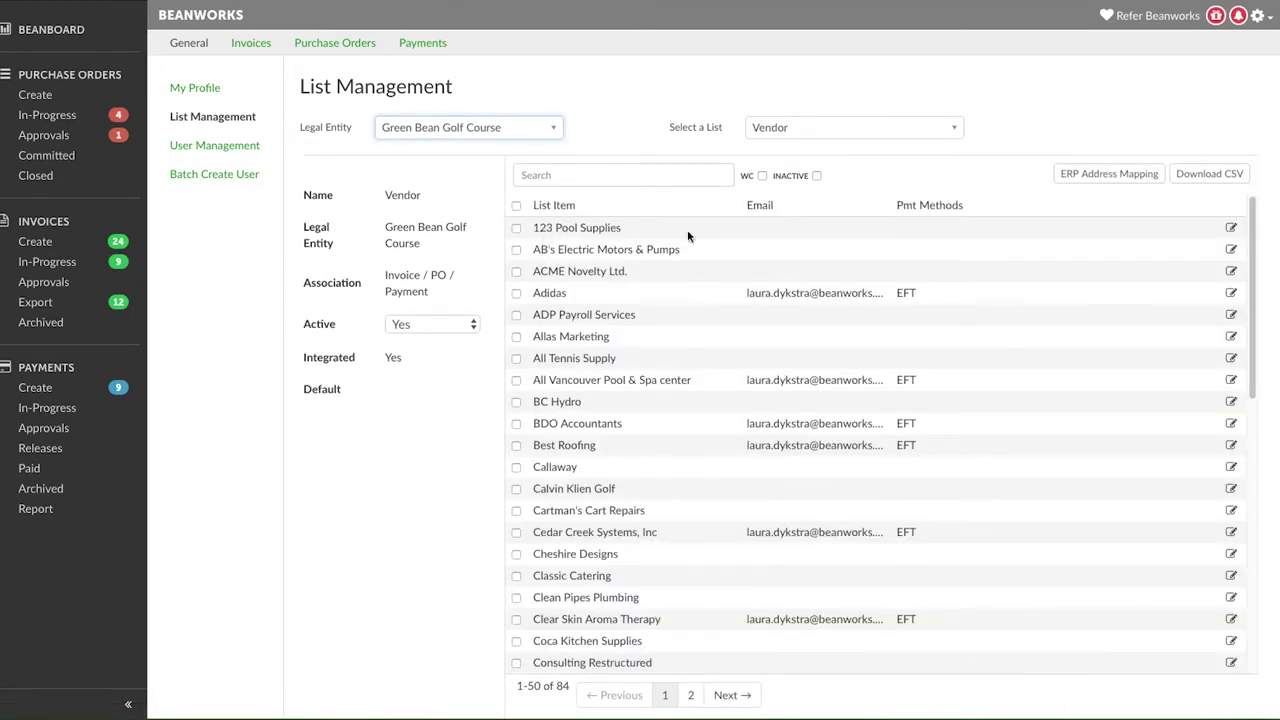
click(953, 131)
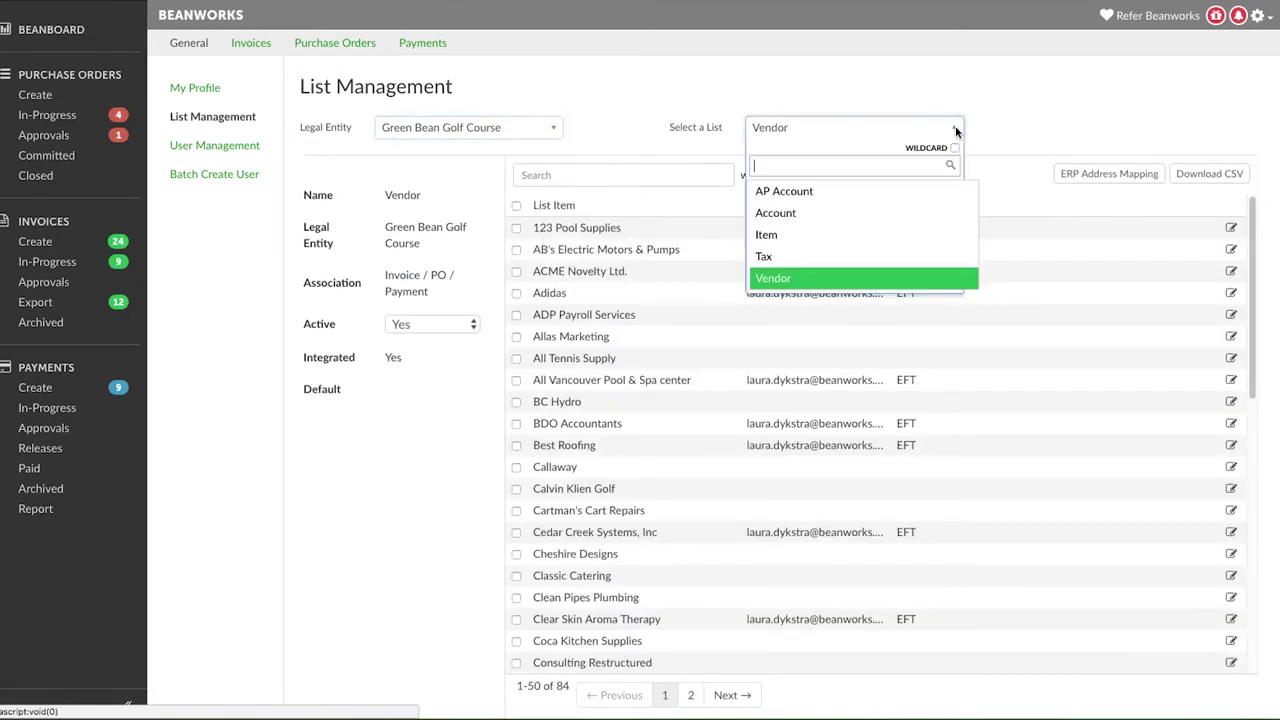
click(933, 193)
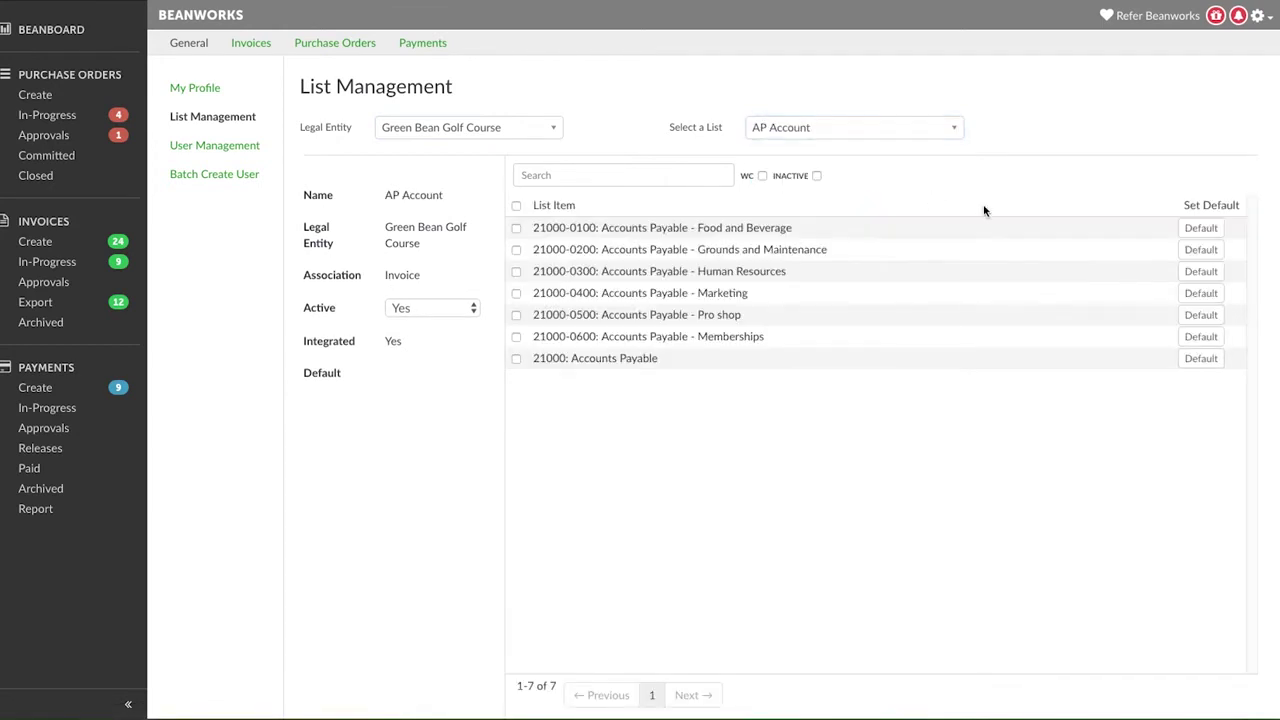
click(1195, 360)
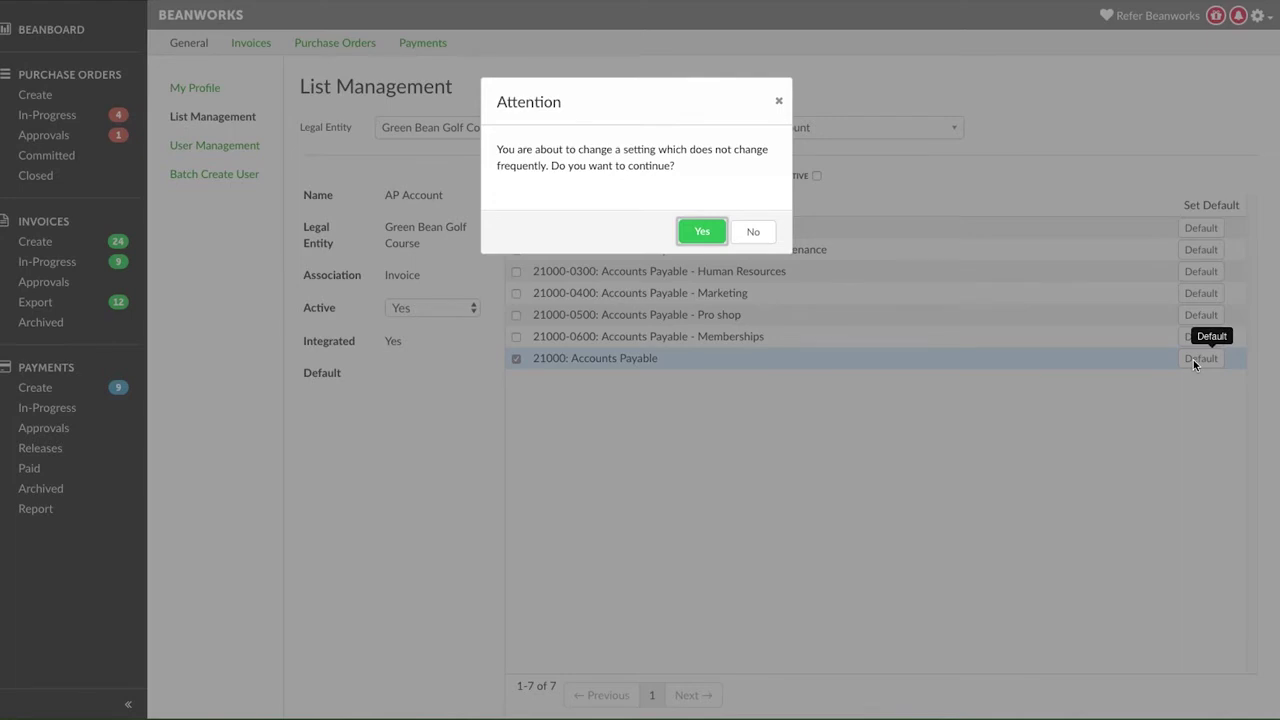
click(700, 233)
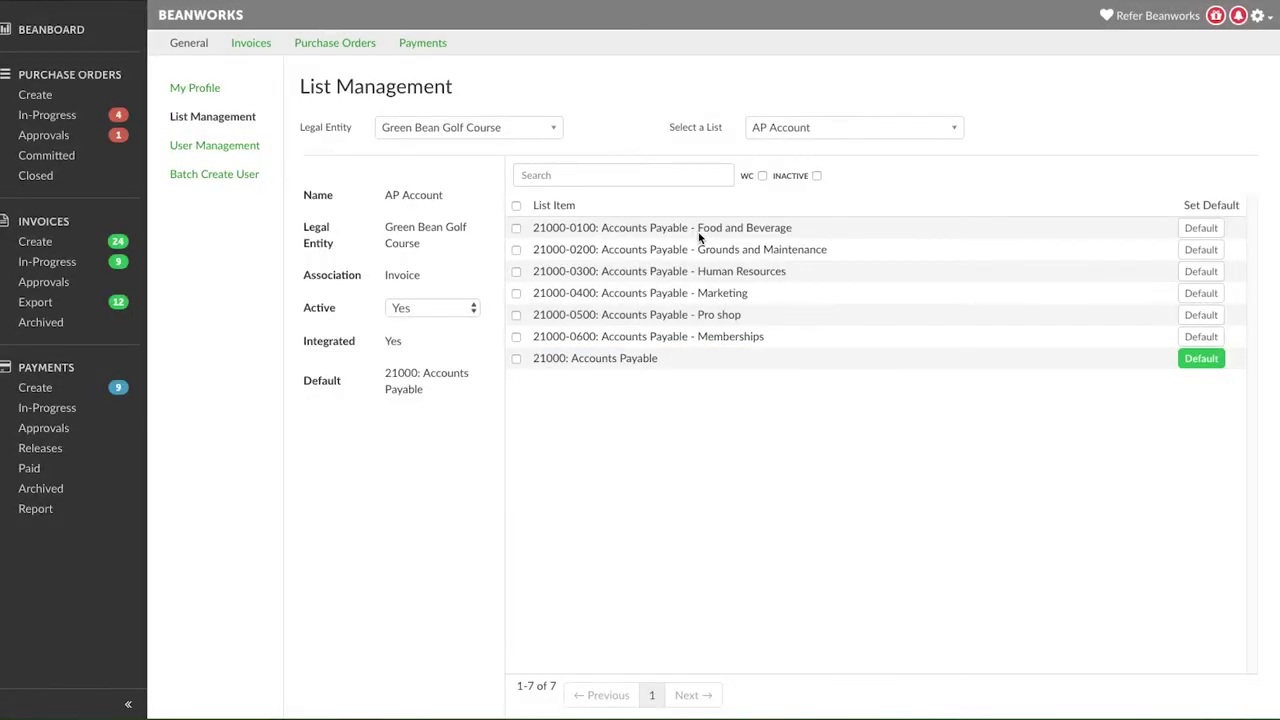
click(557, 131)
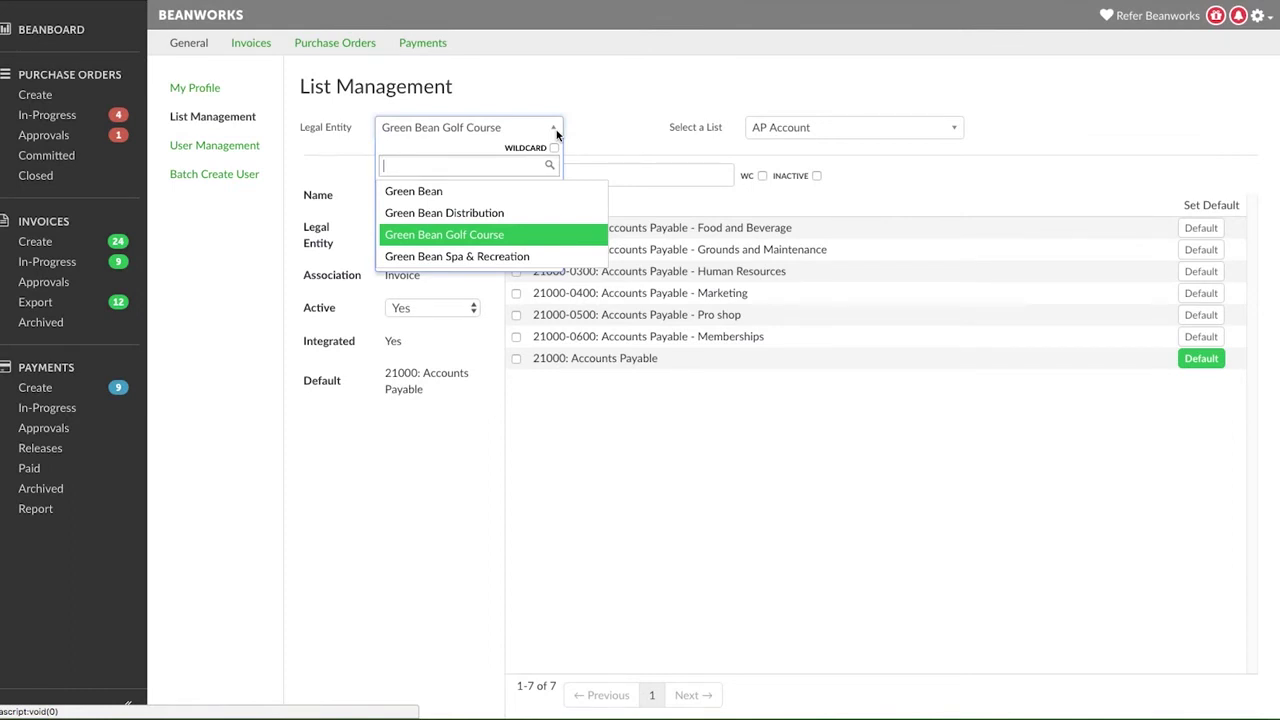
click(609, 148)
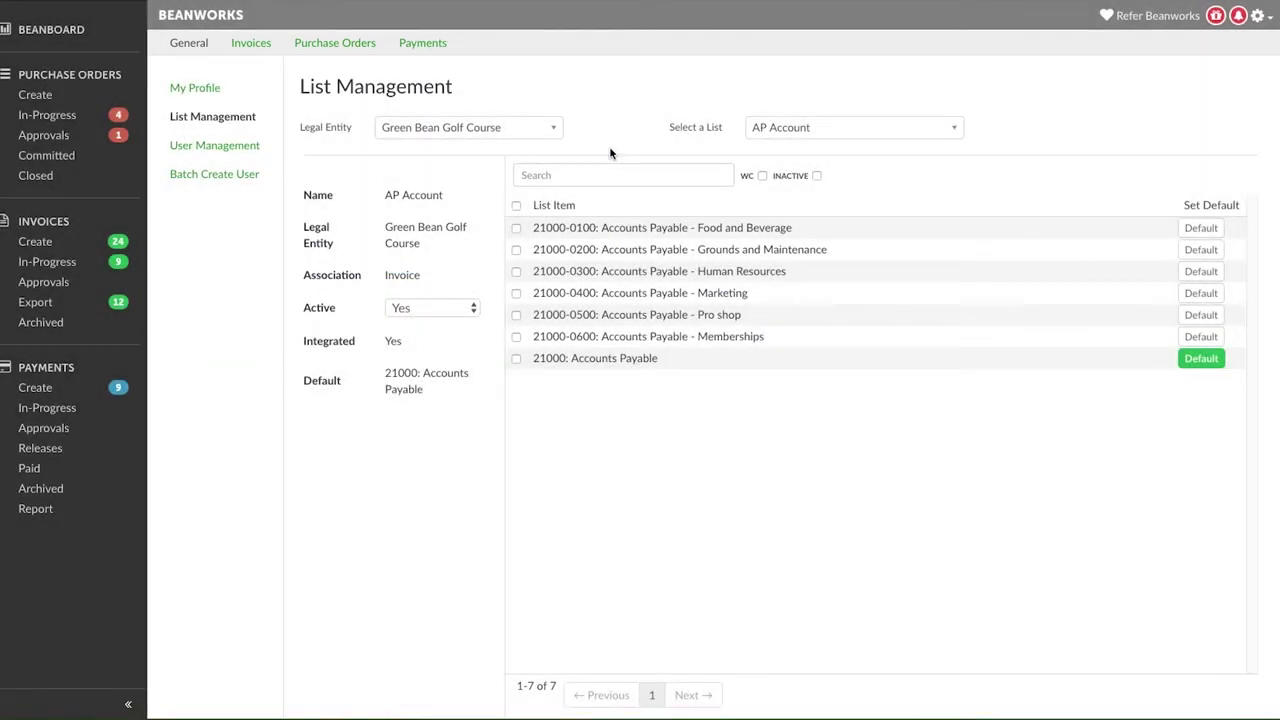
Step: In Green Bean's invoice coding fields, make AP Account, Date, Due Date, Invoice #, Line Item - Account and Vendor required, and save
click(253, 48)
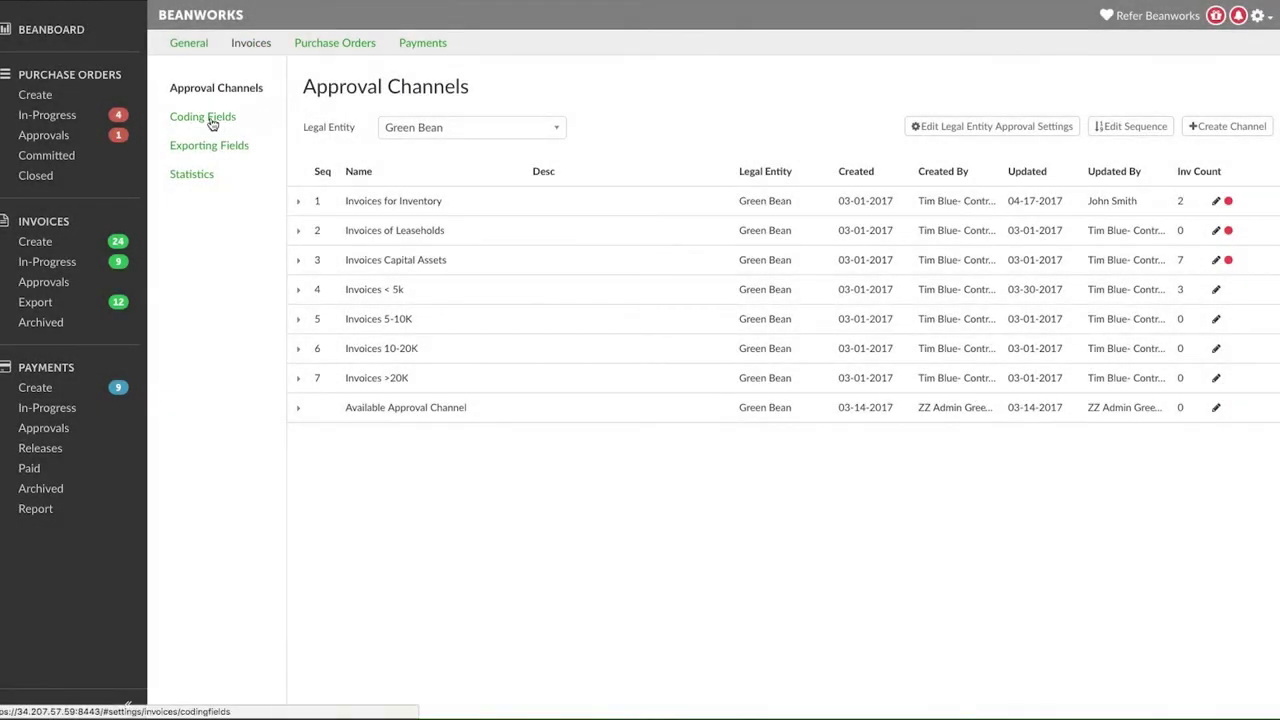
click(212, 121)
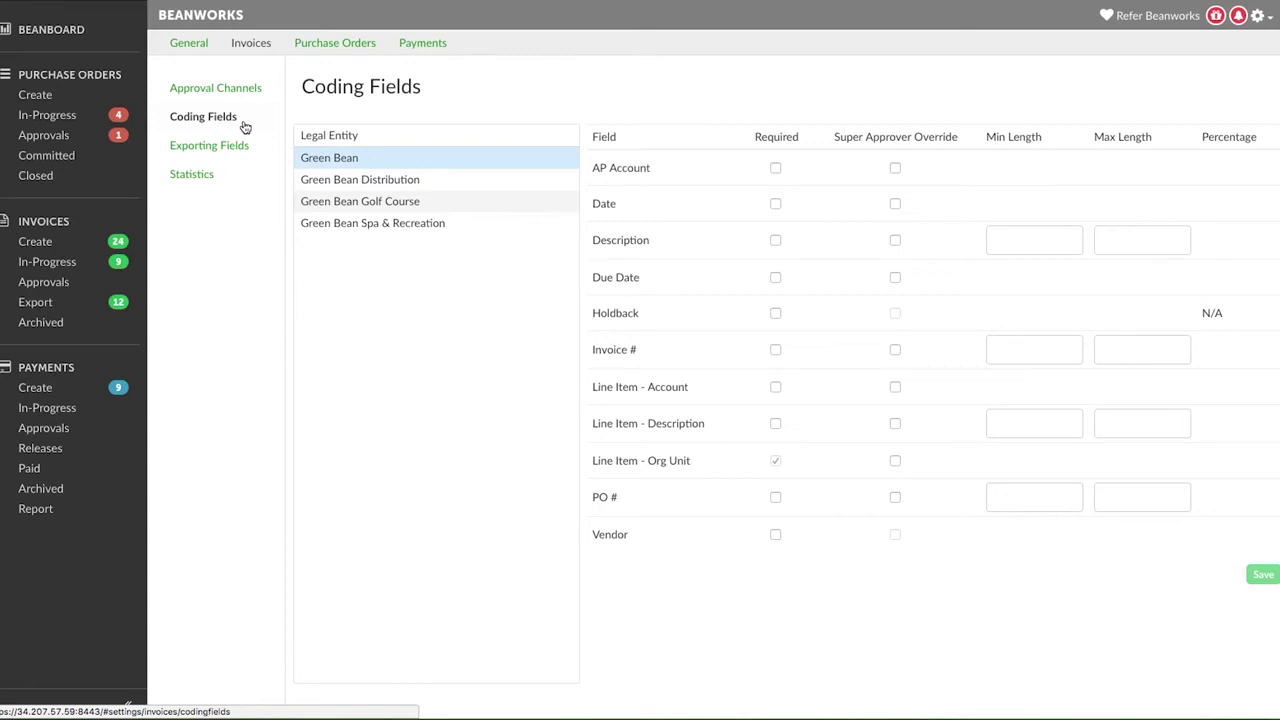
click(775, 168)
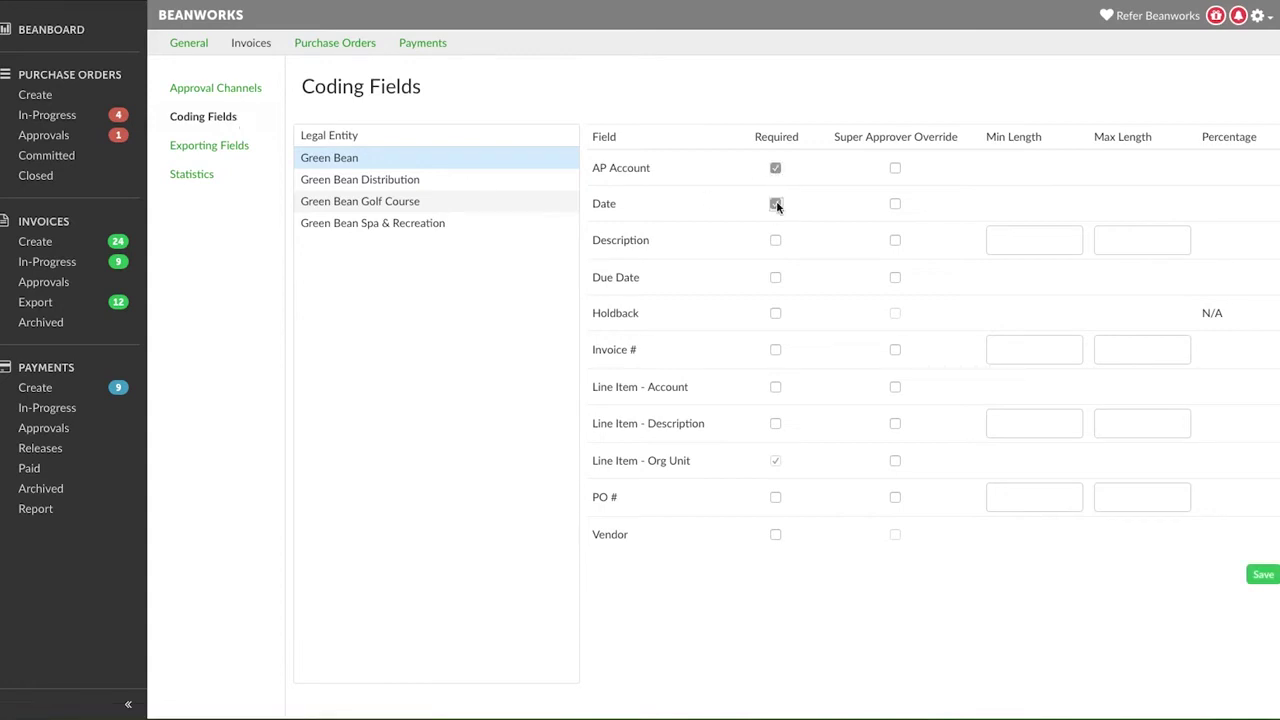
click(775, 204)
click(775, 277)
click(775, 350)
click(775, 387)
click(775, 534)
click(1262, 576)
Step: Enable super approver override for Date, Due Date, Line Item - Account and Line Item - Description, and save the coding fields
click(895, 205)
click(895, 278)
click(895, 388)
click(895, 423)
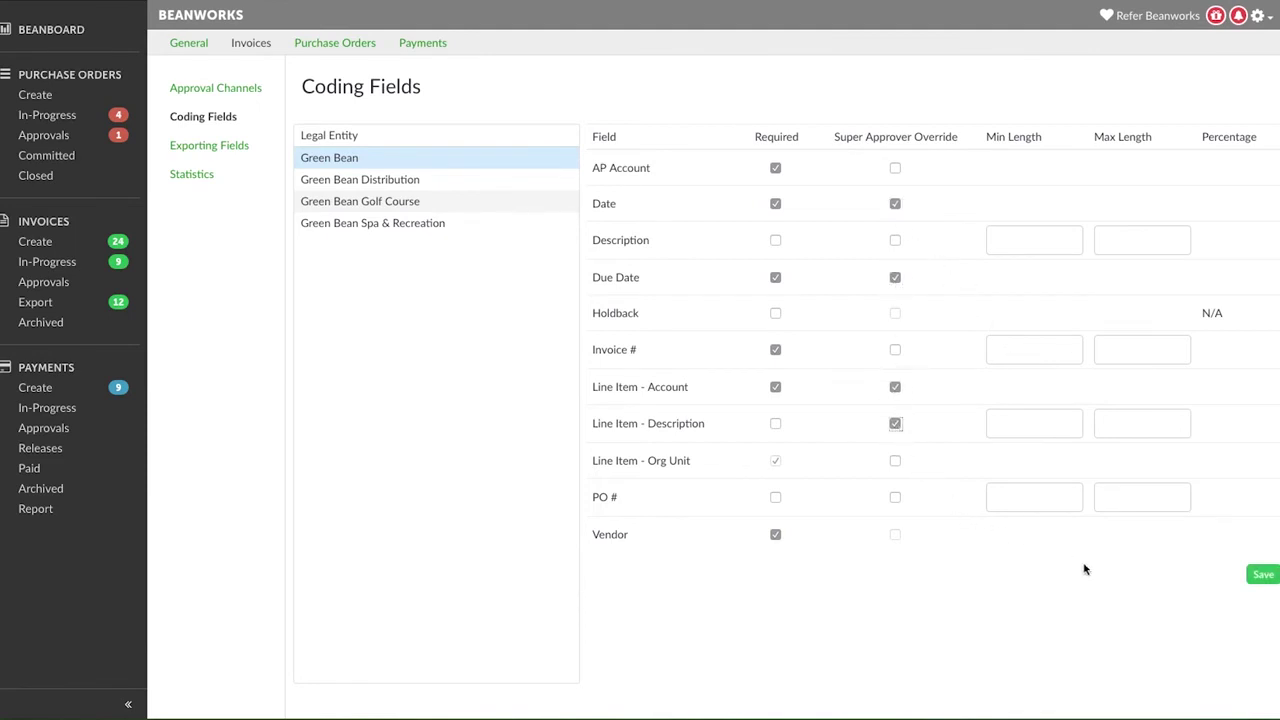
click(1264, 576)
click(1270, 585)
Step: Limit the Invoice # coding field to a maximum length of 20 and save
click(1140, 350)
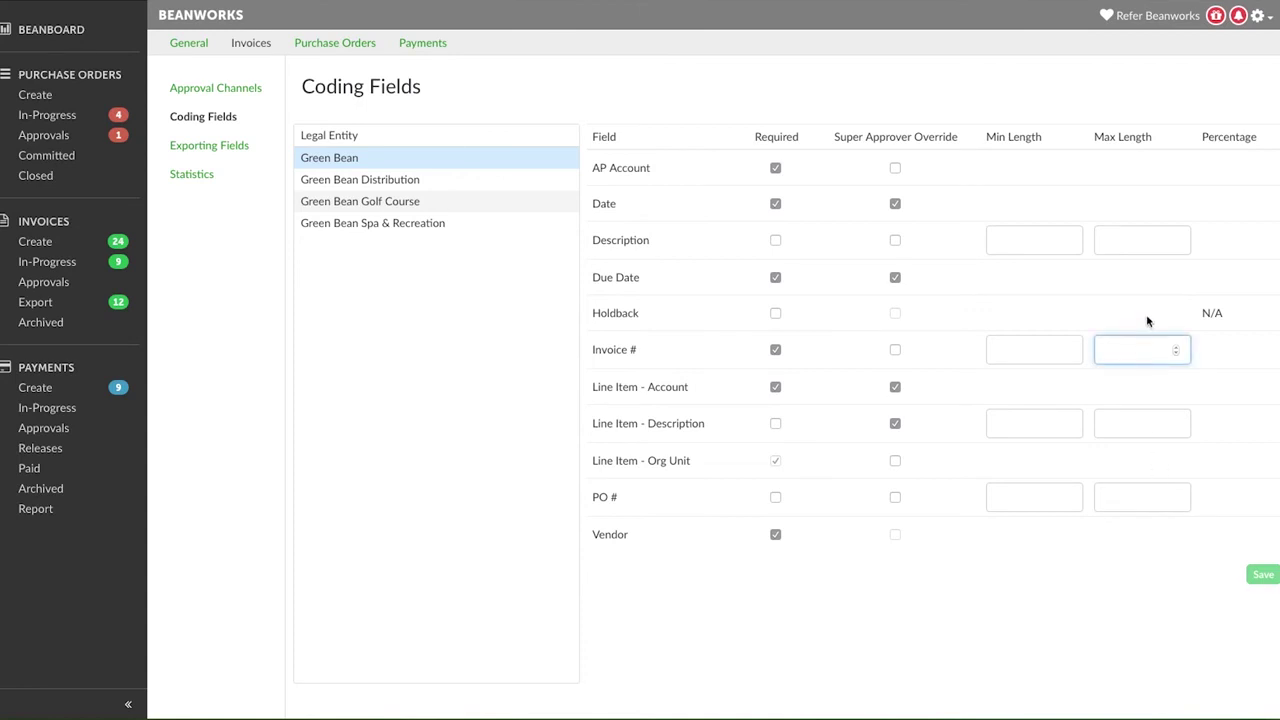
text(20)
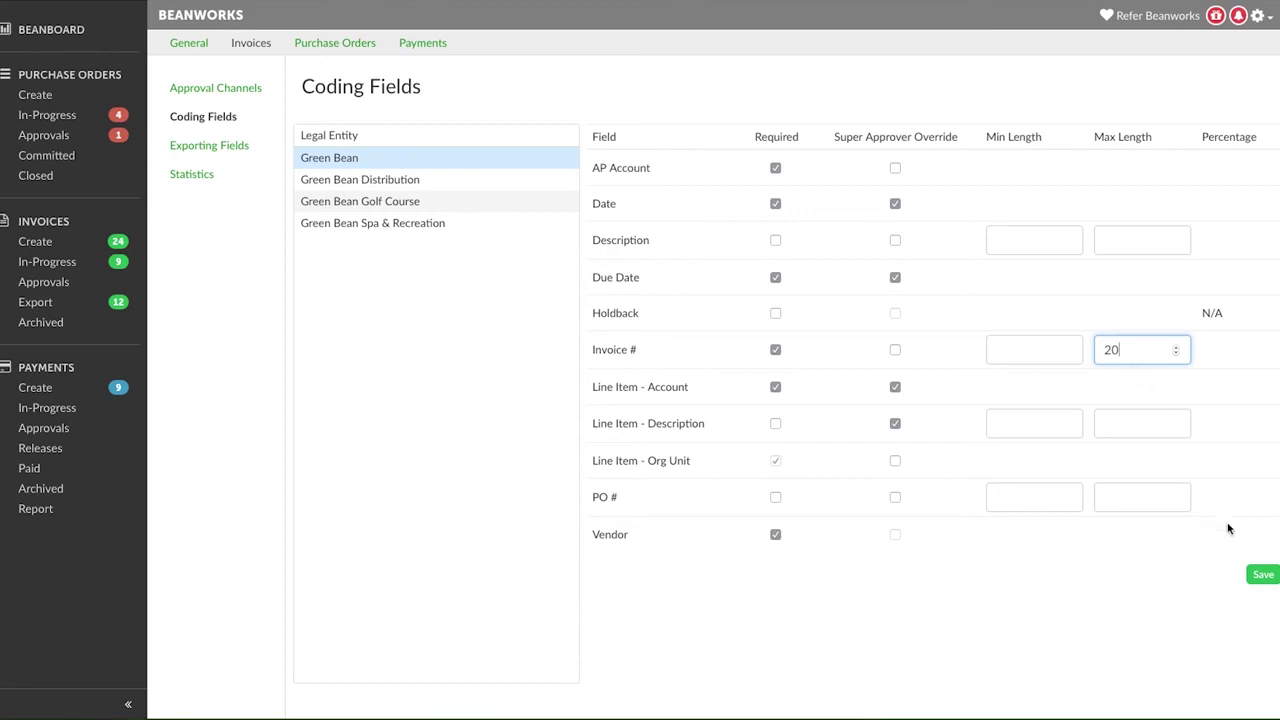
click(1268, 576)
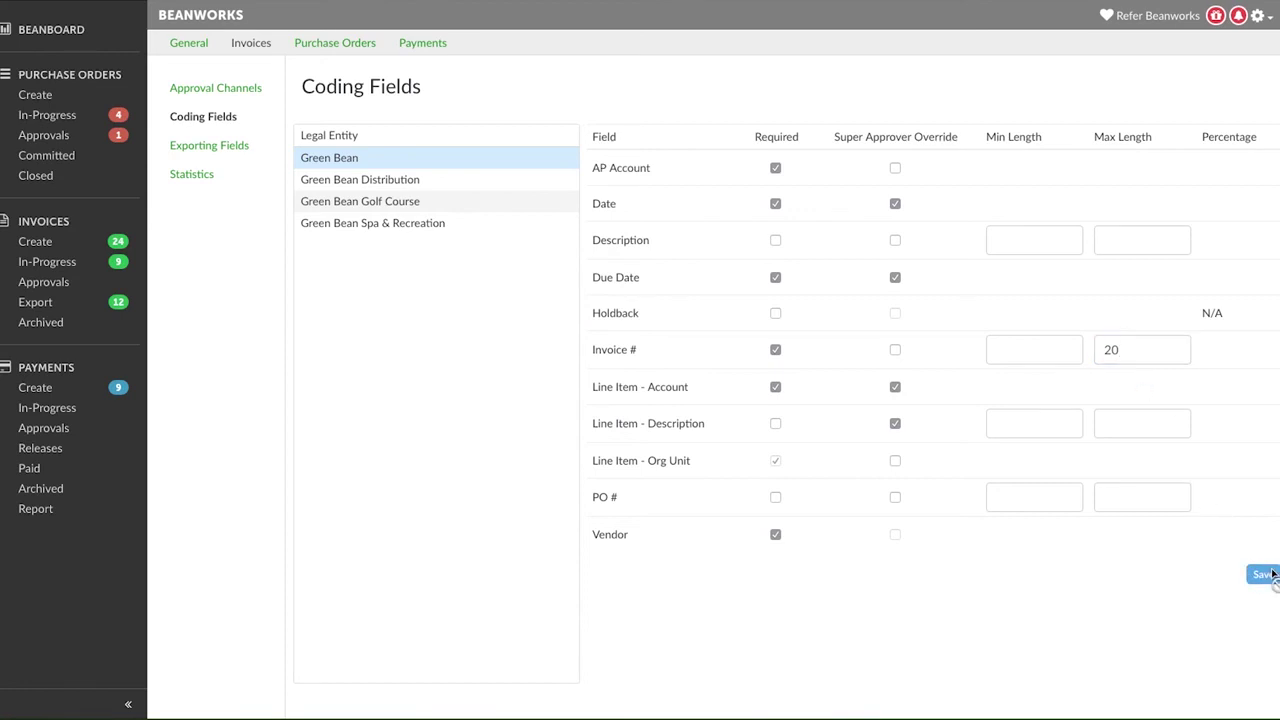